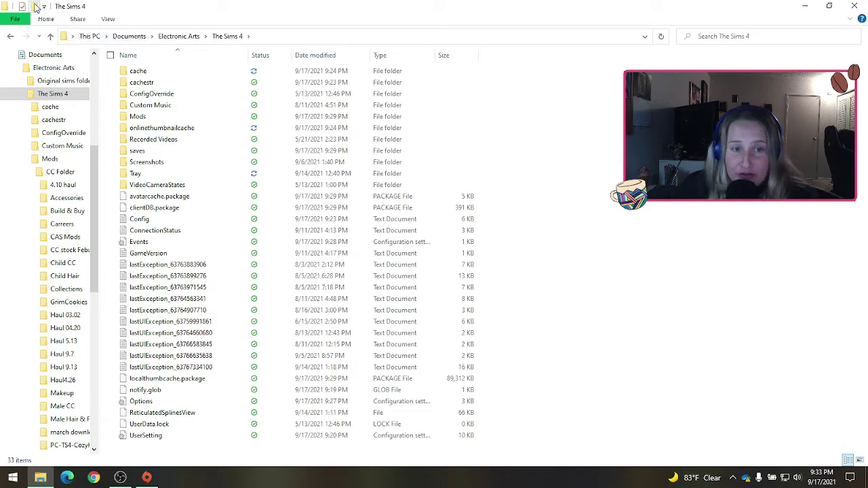
Delete the newly created folder from The Sims 4 folder and open the Mods folder
click(204, 131)
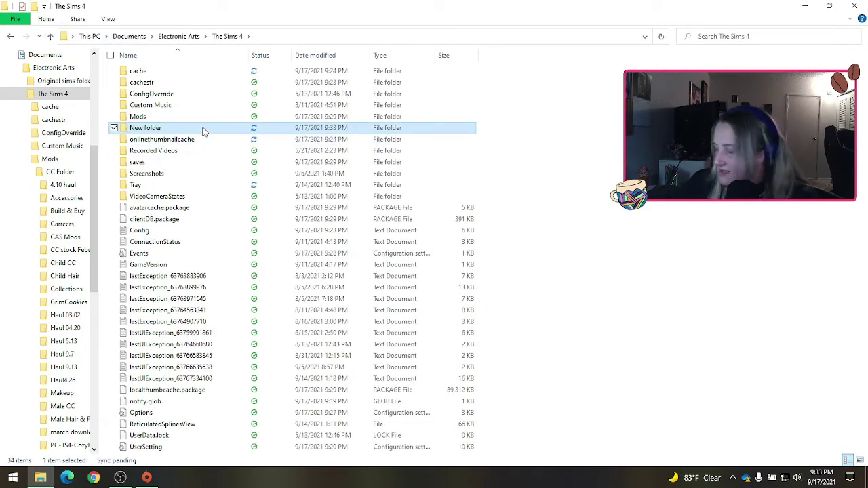
key(Delete)
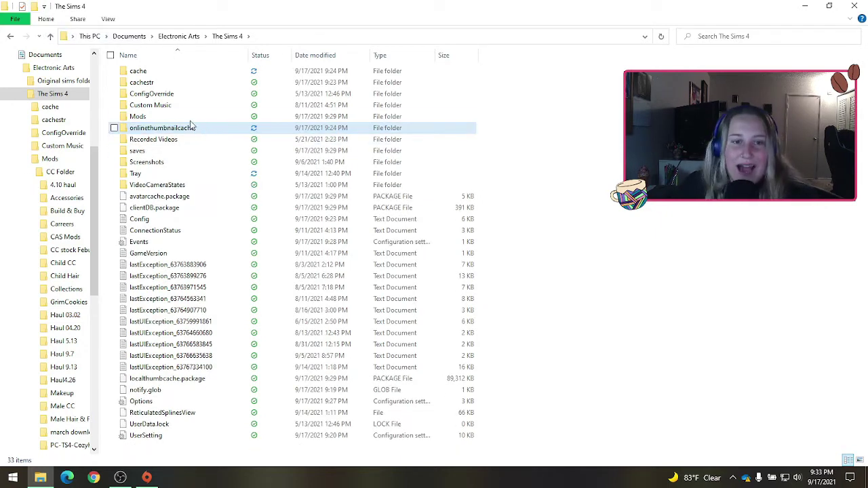
double_click(191, 119)
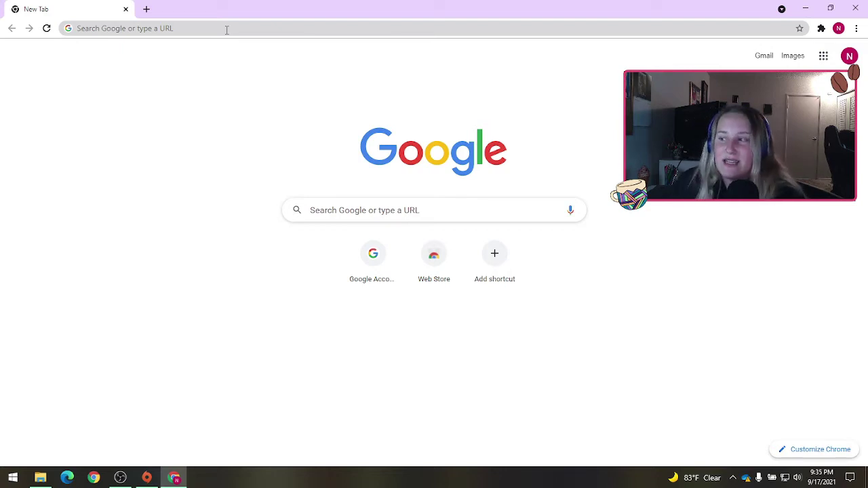
Switch to Chrome and open the Patreon home page at patreon.com/home
click(227, 30)
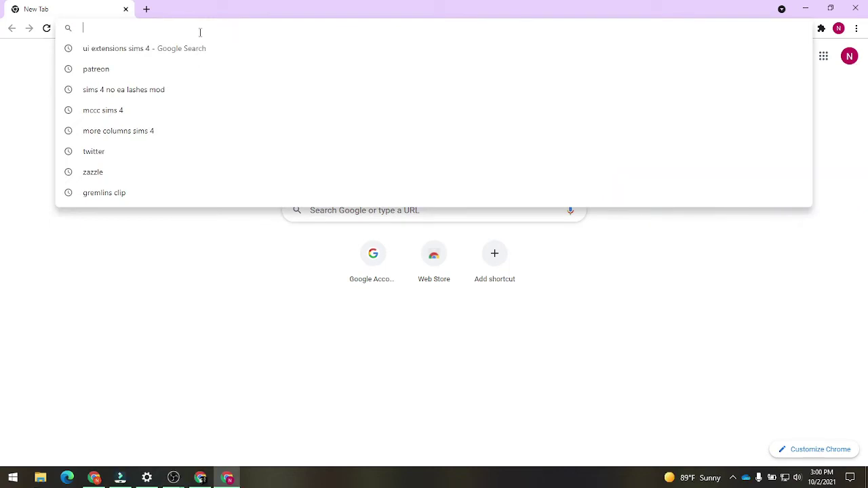
text(patreon.com/home)
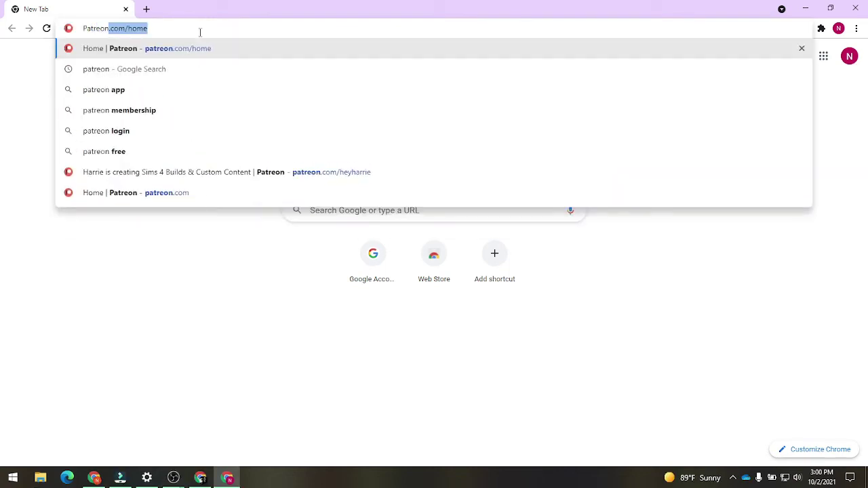
key(Return)
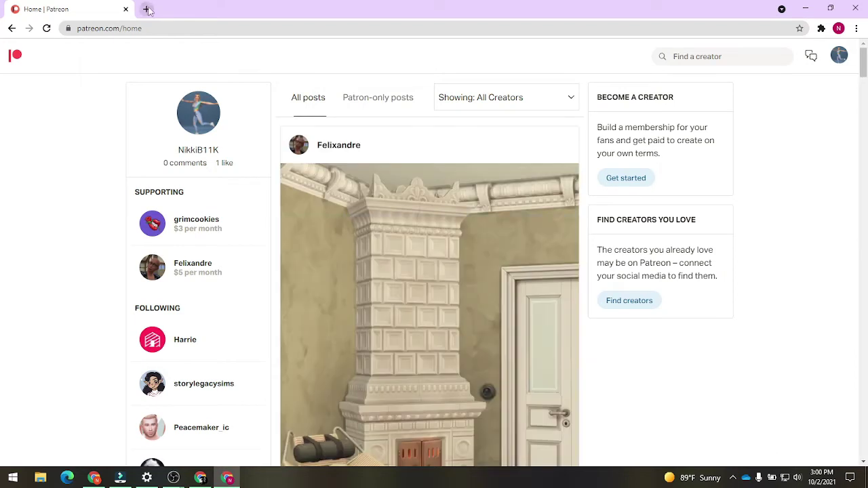
Search the web for "Simresources" in a new window and open The Sims Resource website
key(ctrl+n)
text(Simresources)
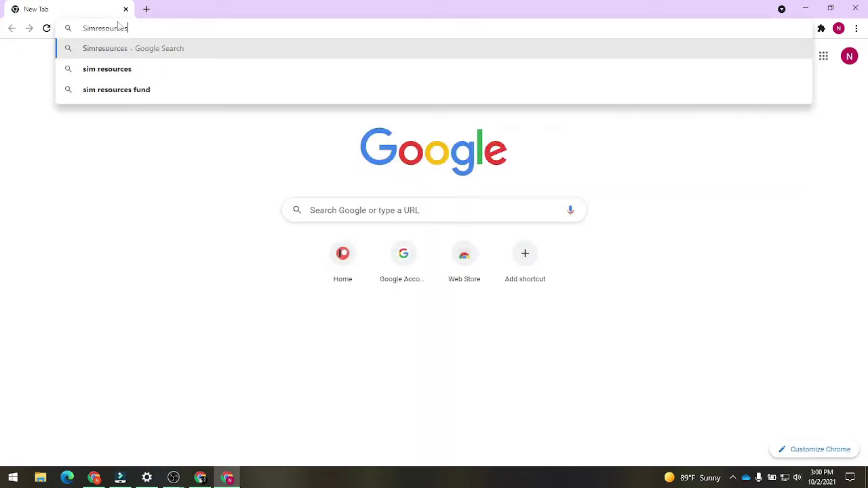
key(Return)
click(177, 184)
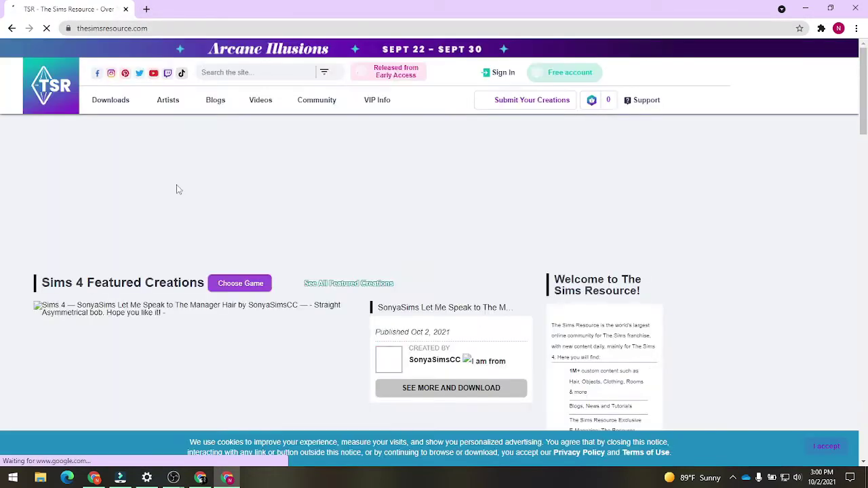
Search the web for "pinterest" in a new window and open the Pinterest website
key(ctrl+n)
text(pinterest)
key(Return)
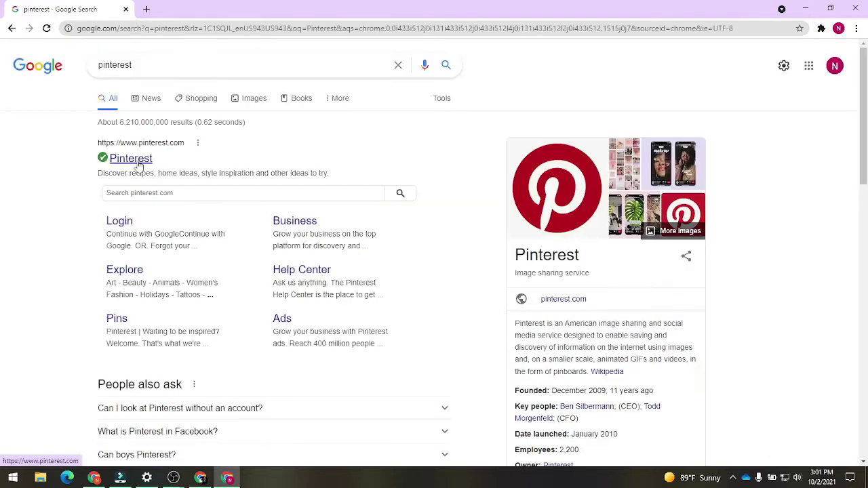
click(136, 159)
Search the web for "tumblr" in a new window
key(ctrl+n)
text(tumblr)
key(Return)
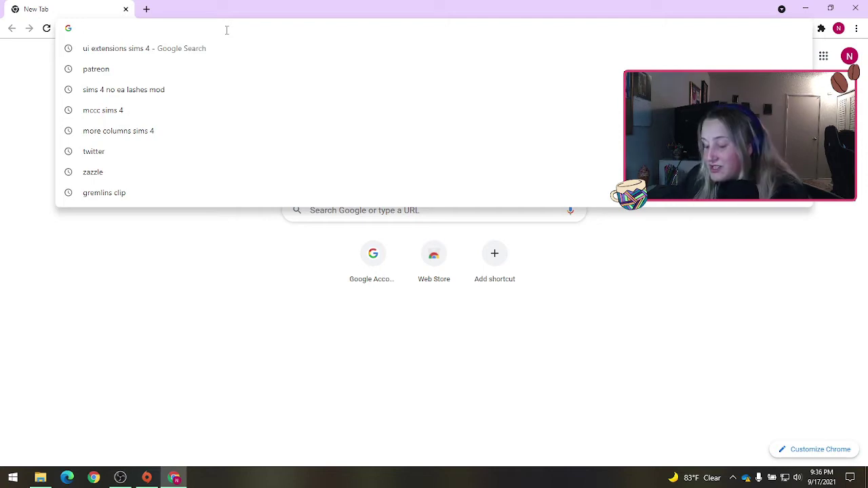
Search for "ui extensions sims 4" and open the UI Cheats Extension v1.27 post on Patreon
click(205, 51)
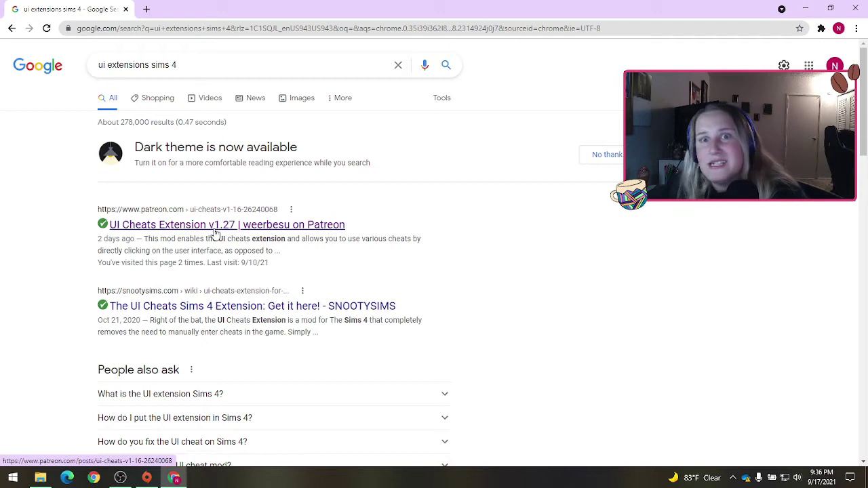
click(217, 230)
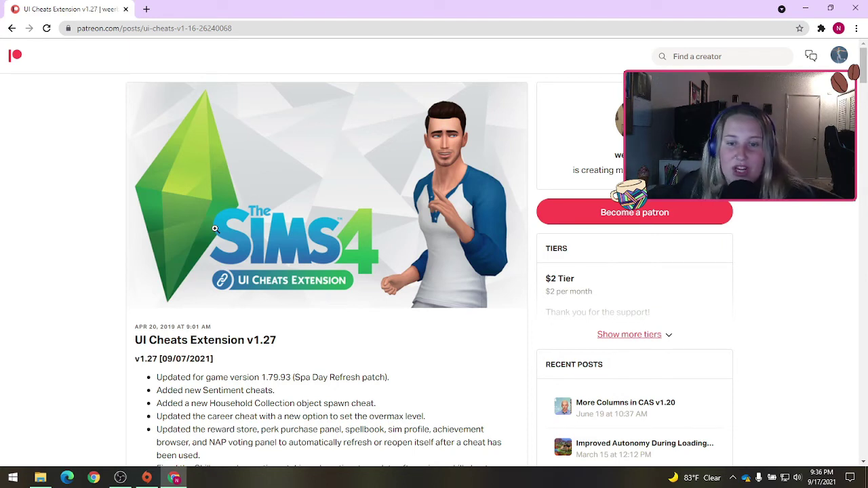
scroll(371, 326, down, 2)
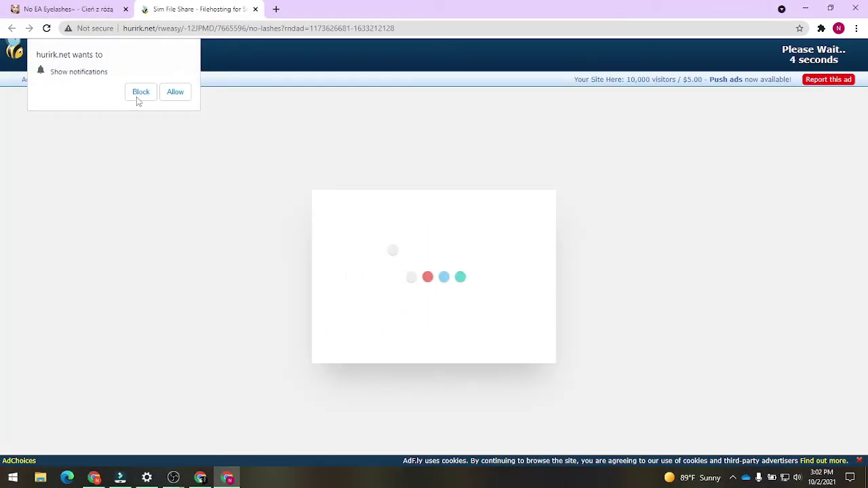
Block the ad page's notifications, skip the ad to reach the No EA lashes download page, and close the leftover ad tab
click(138, 93)
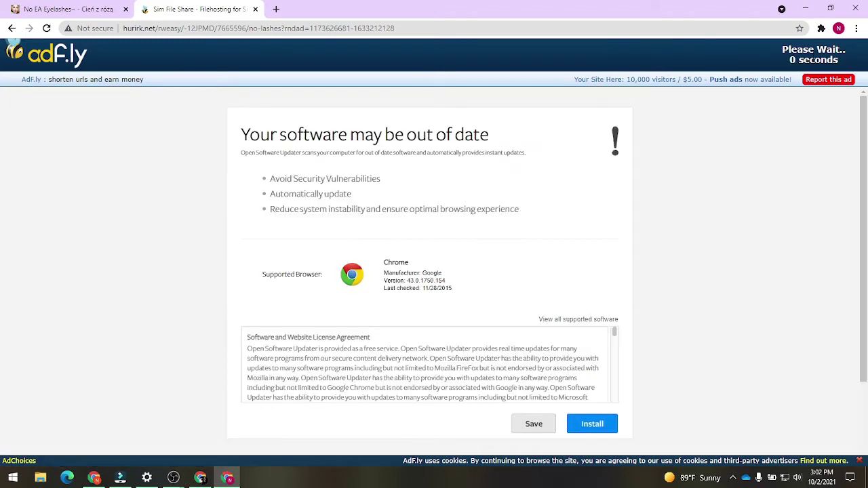
click(849, 55)
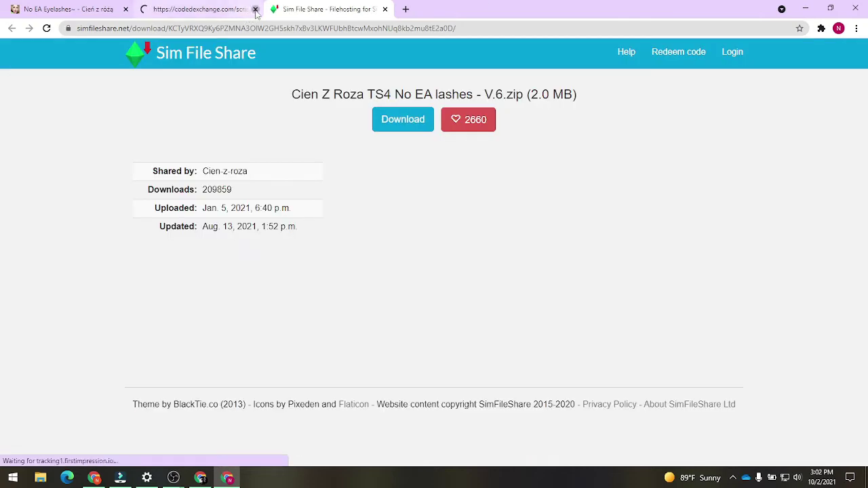
click(255, 9)
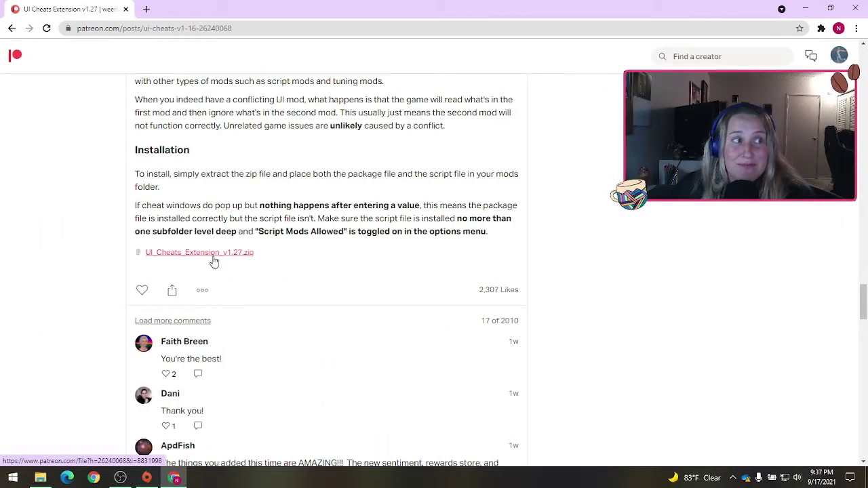
Download UI_Cheats_Extension_v1.27.zip from the post and open the archive from the Downloads folder in File Explorer
click(211, 256)
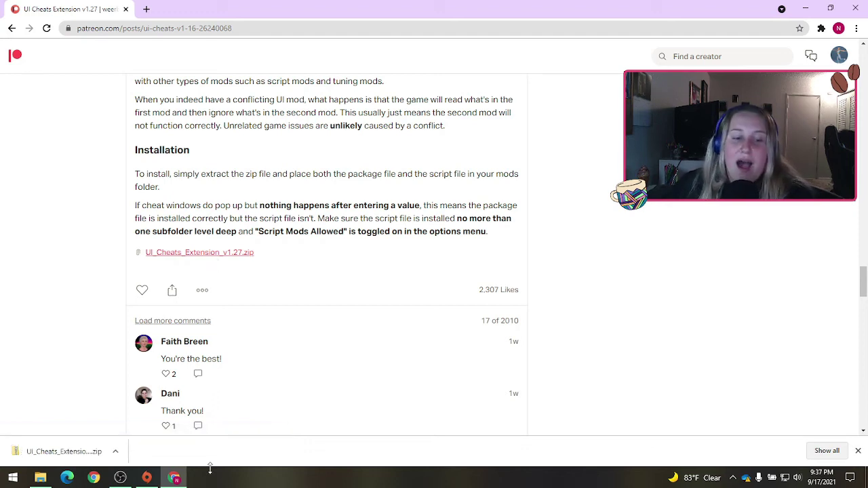
click(40, 477)
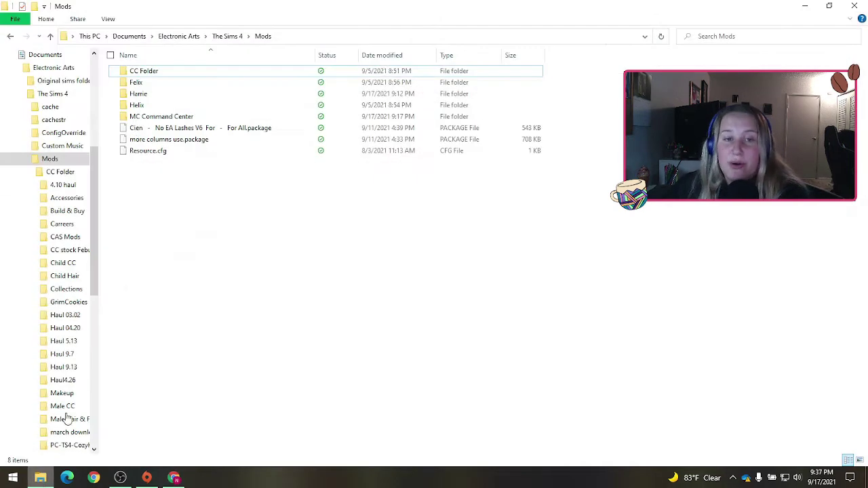
scroll(37, 129, up, 3)
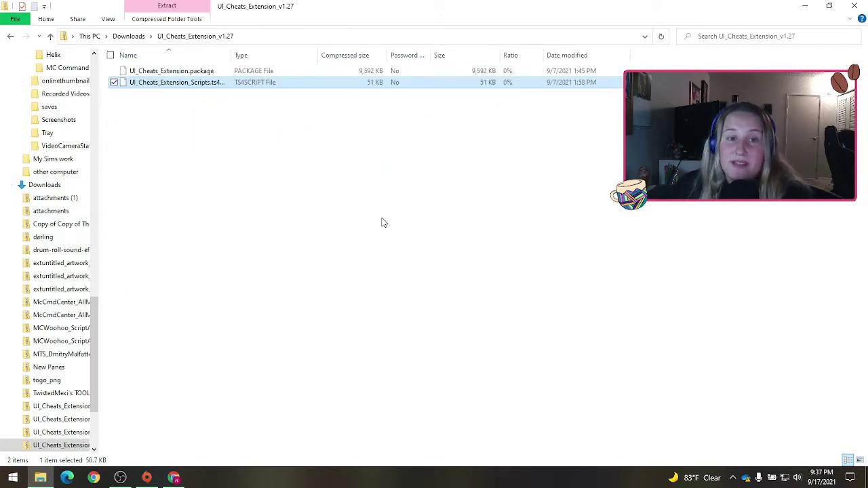
Select both the package and script files in the archive, and dismiss the app choice for opening the script file
click(382, 222)
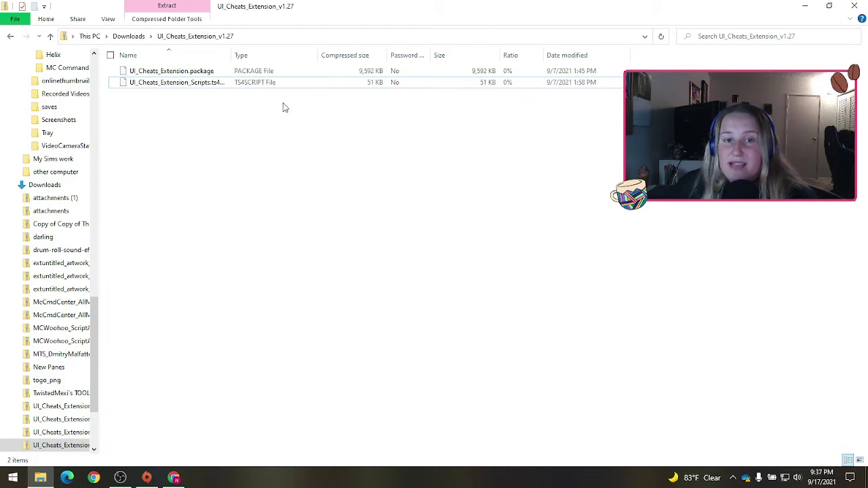
drag(286, 93, 276, 76)
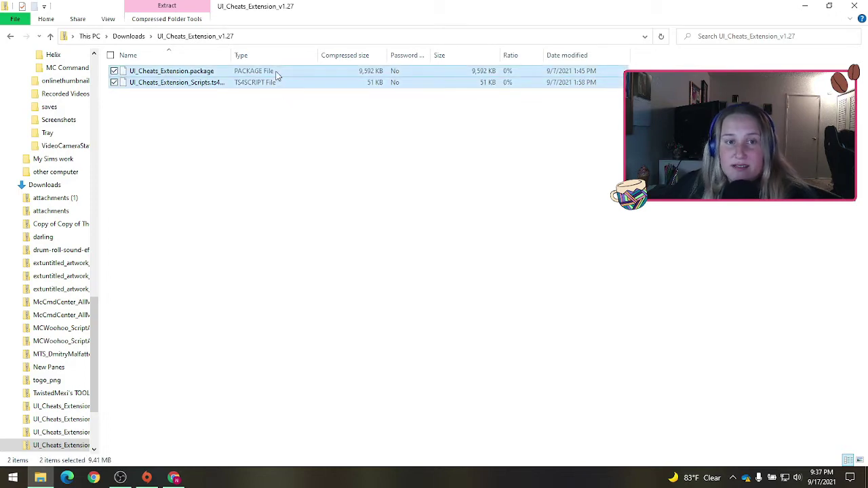
double_click(276, 76)
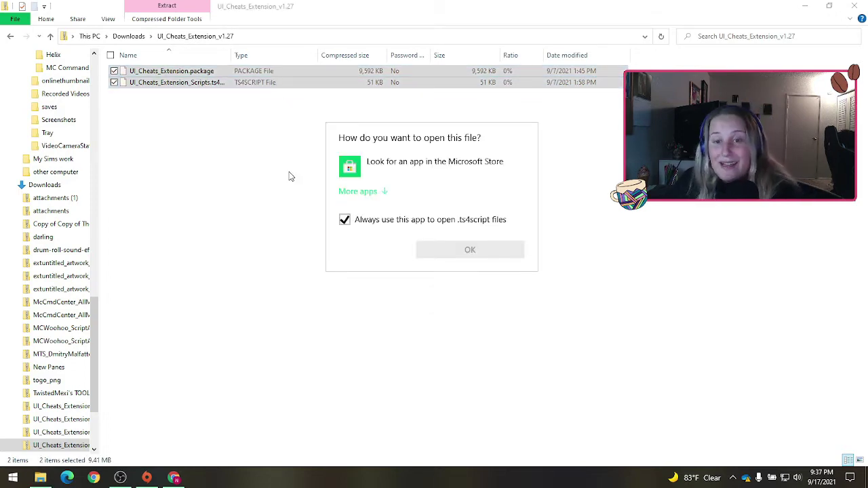
key(Escape)
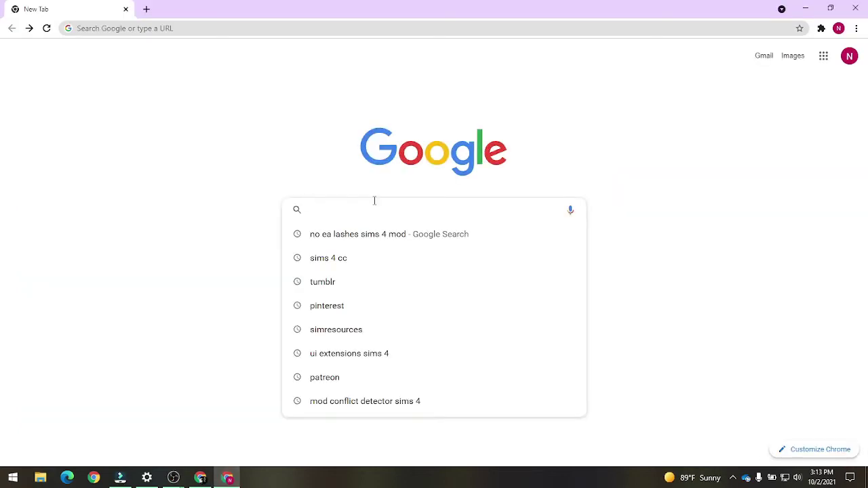
In Chrome, search for "win 7 zip" and open the 7-Zip download page, and look up "winzip" in a new tab
text(win 7 zip)
key(Return)
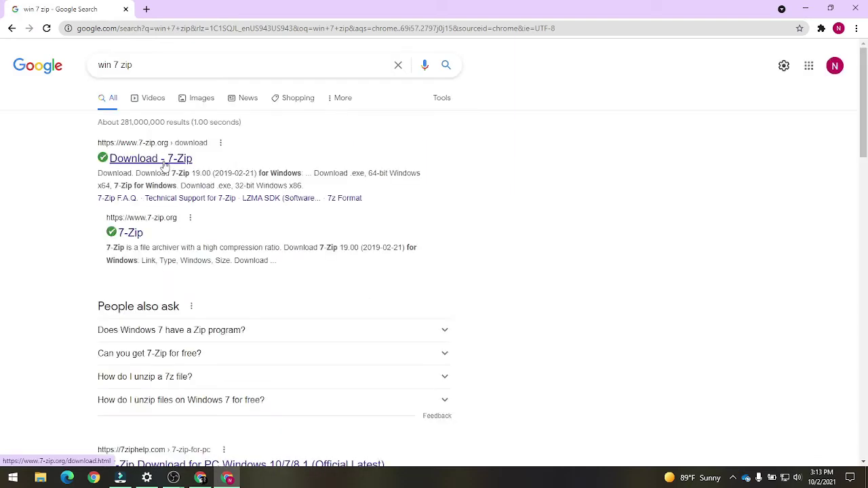
click(164, 165)
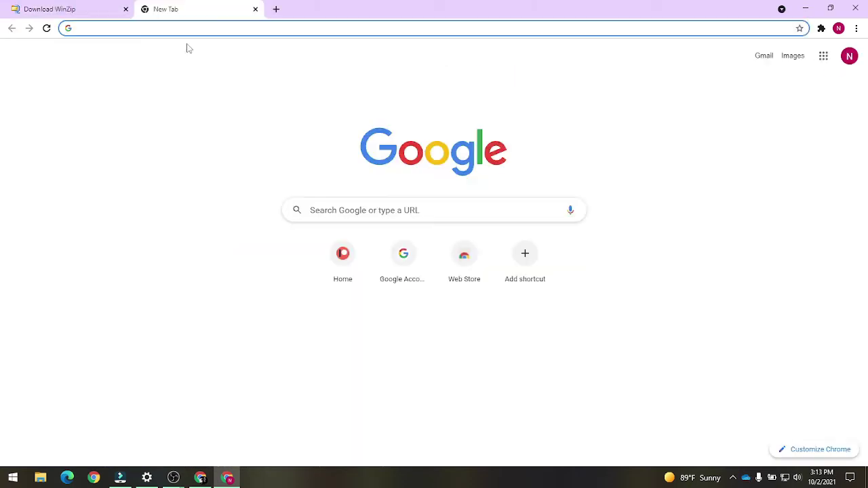
text(winzip)
click(186, 192)
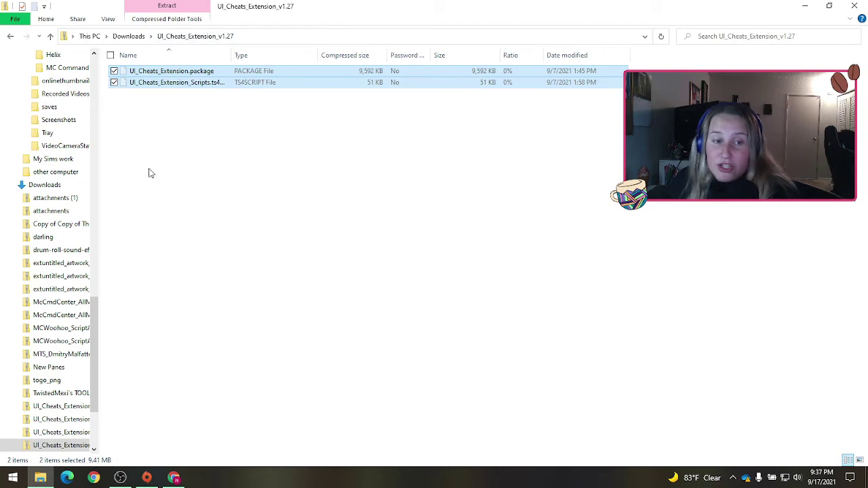
Paste the UI Cheats Extension package and script files directly into The Sims 4 Mods folder
scroll(47, 169, up, 1)
scroll(48, 167, up, 10)
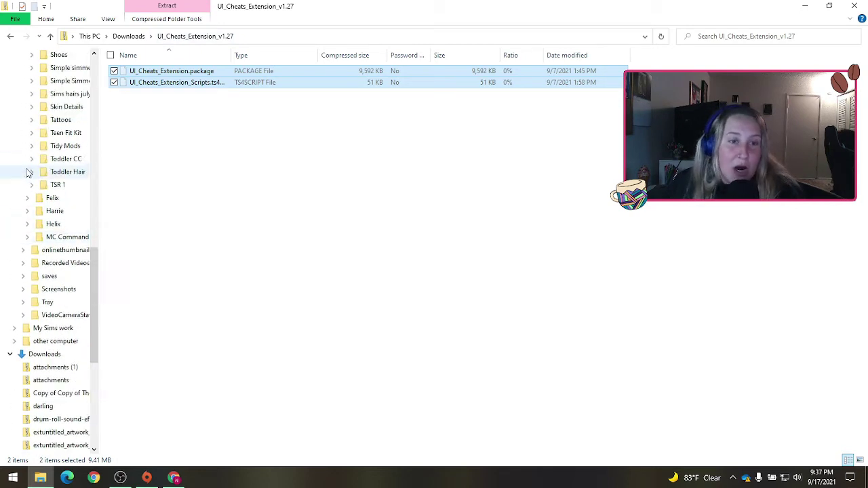
click(50, 184)
key(ctrl+v)
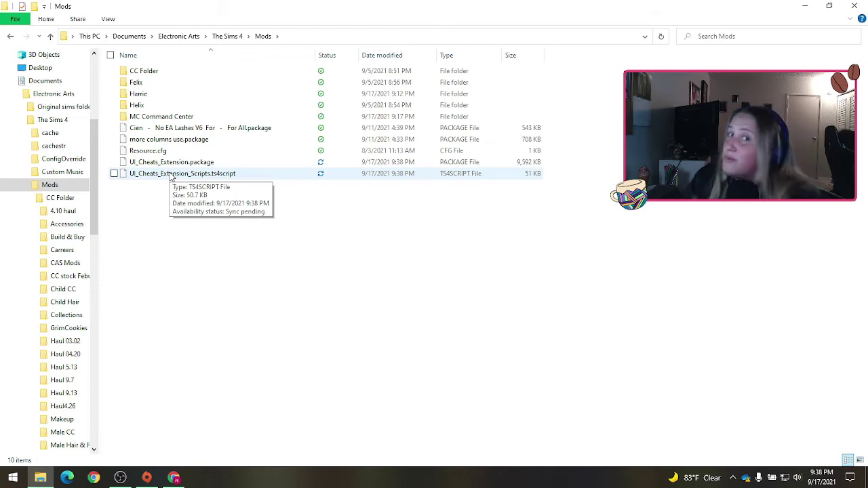
Search for "betterbuild buy" in a new Chrome tab, open the Better BuildBuy (Organized Debug) v1.0 Patreon post and read its features
click(174, 478)
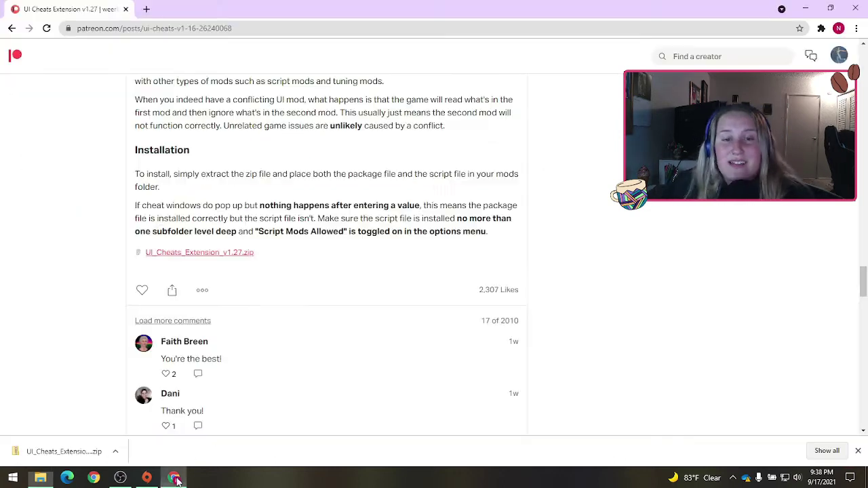
click(146, 9)
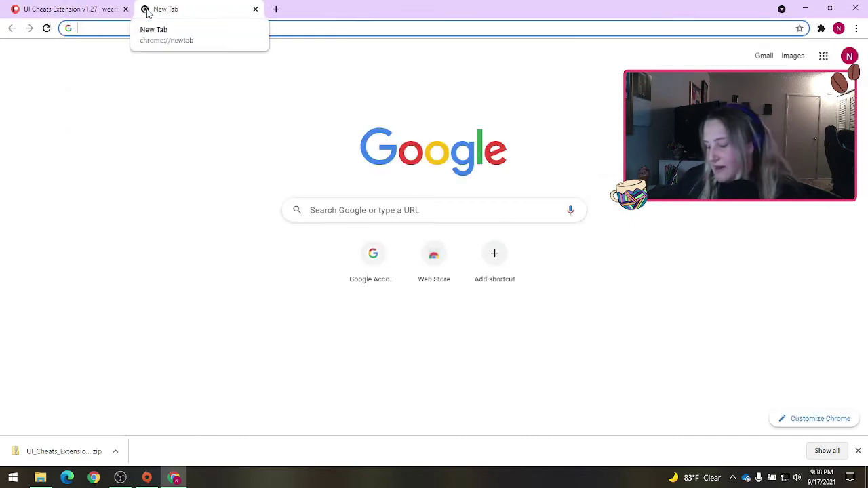
text(betterbuild buy)
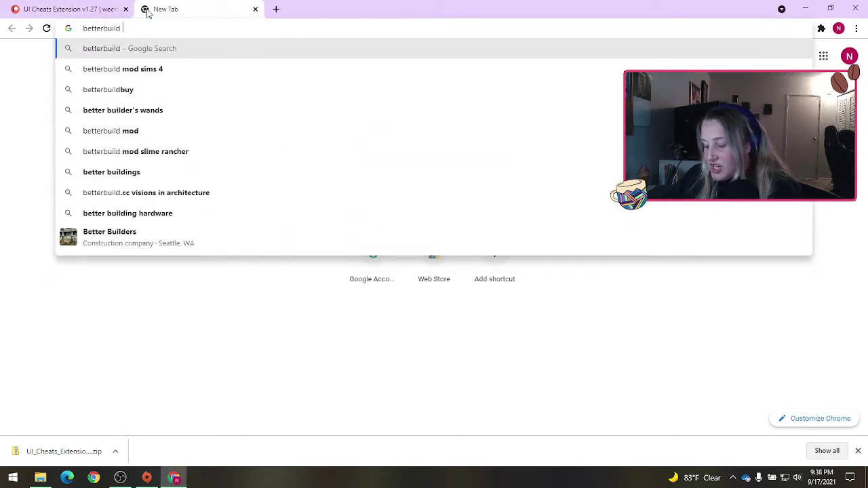
key(Return)
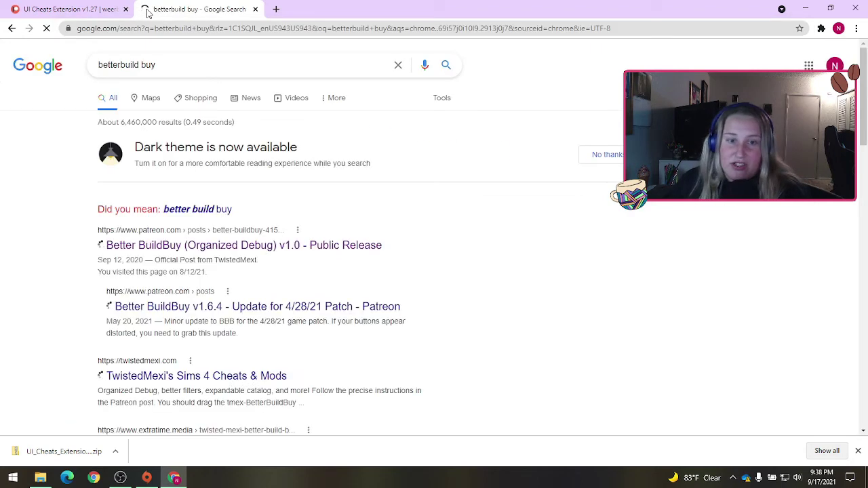
click(192, 248)
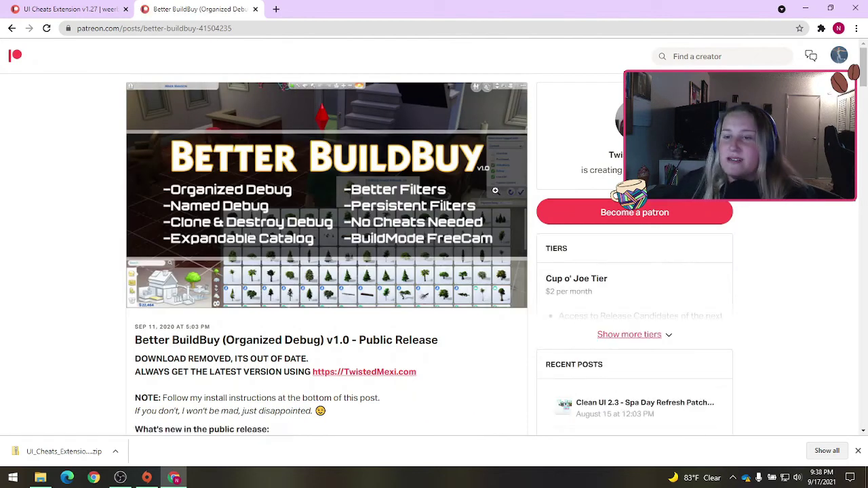
scroll(495, 191, down, 3)
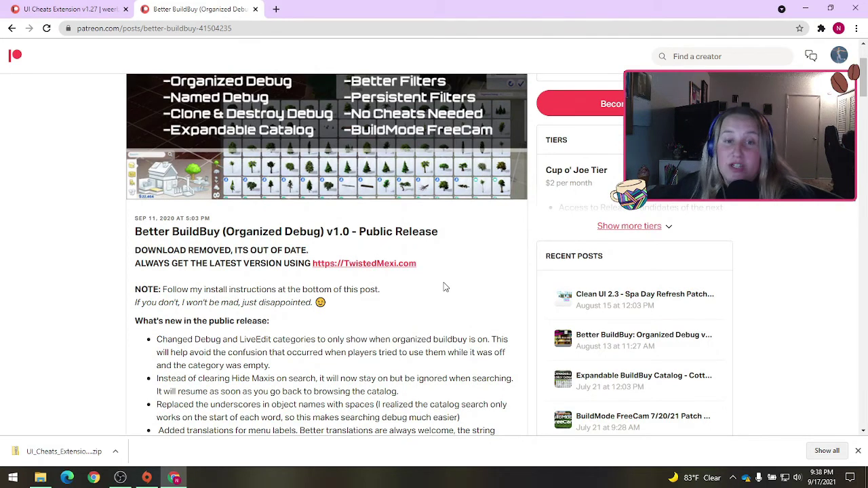
scroll(444, 287, down, 10)
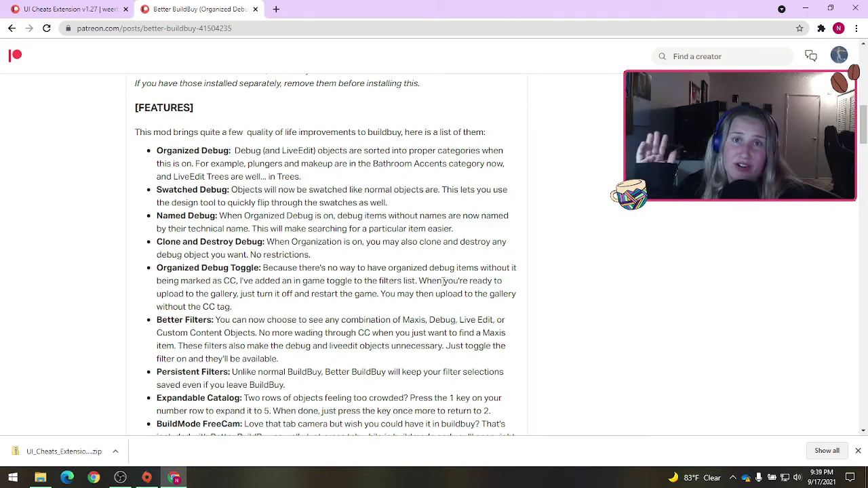
In The Sims 4, review the startup Mods list for the Better BuildBuy and UI Cheats Extension package and script entries, and dismiss it
mouse_move(40, 479)
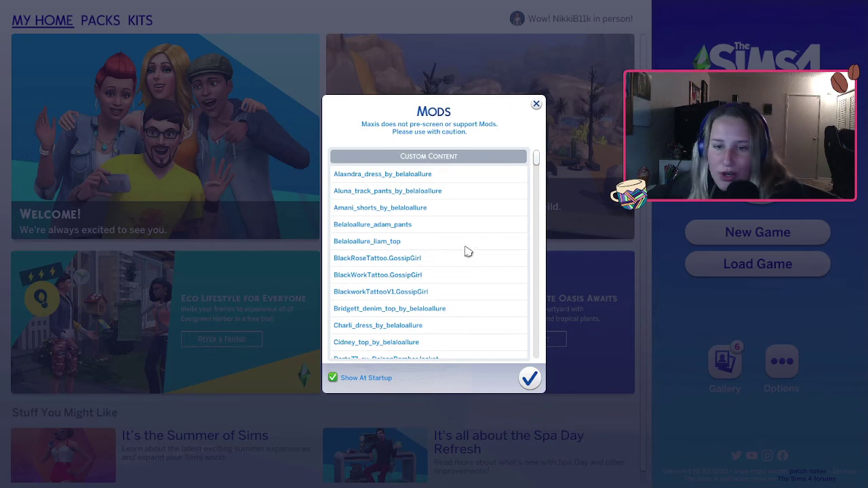
drag(535, 157, 535, 299)
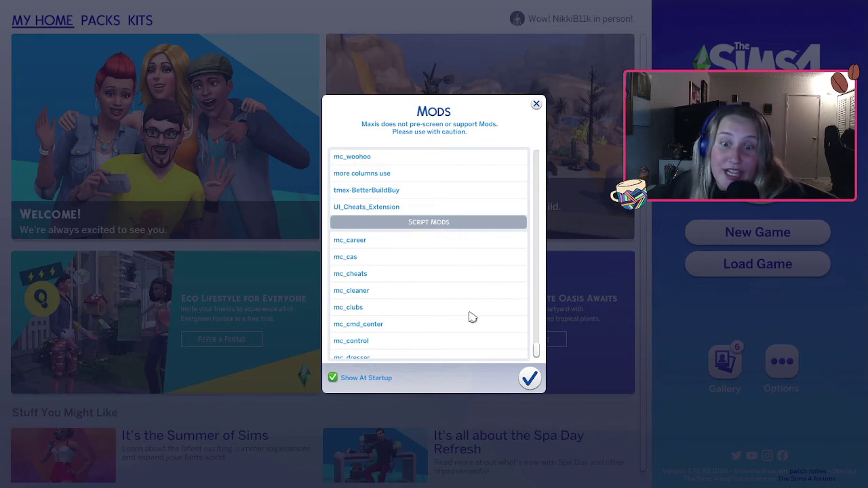
scroll(428, 289, up, 3)
scroll(420, 301, down, 4)
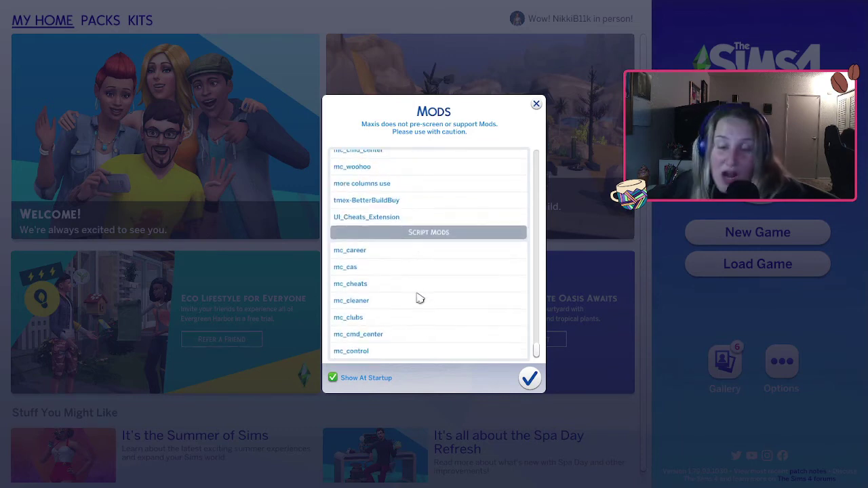
scroll(418, 293, down, 3)
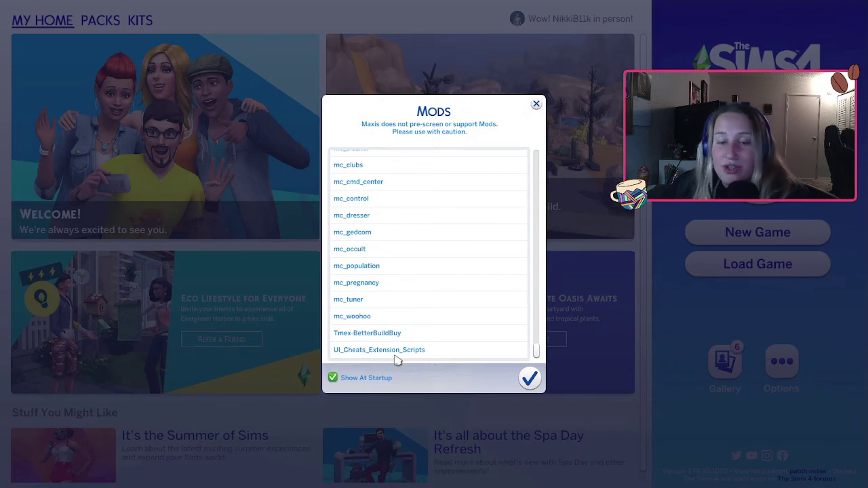
scroll(426, 300, up, 2)
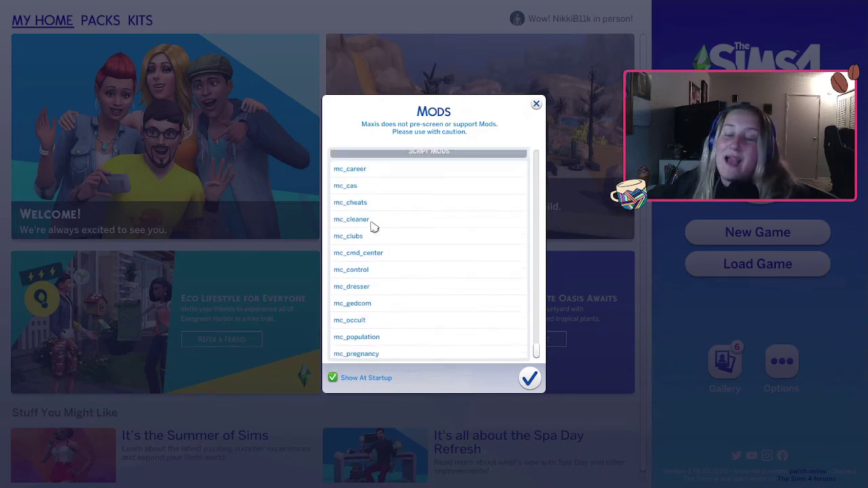
scroll(373, 226, up, 1)
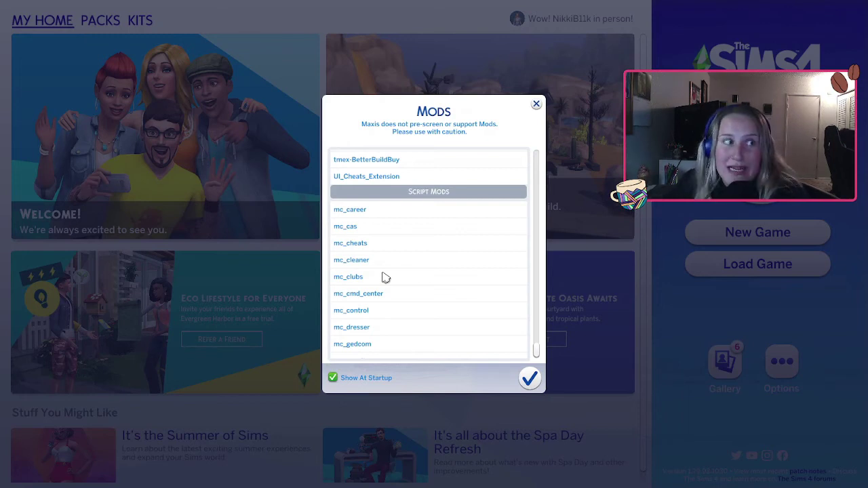
click(531, 379)
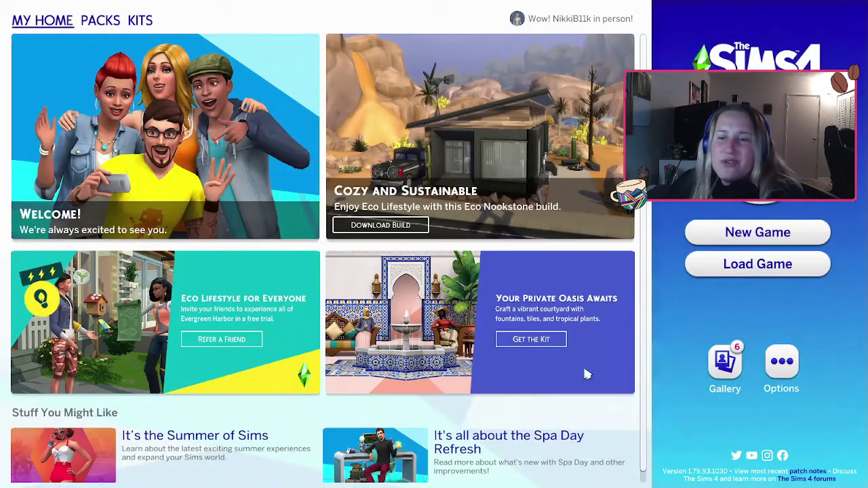
Open the Other category of the Game Options to check the Enable Custom Content and Mods and Script Mods Allowed settings
click(787, 358)
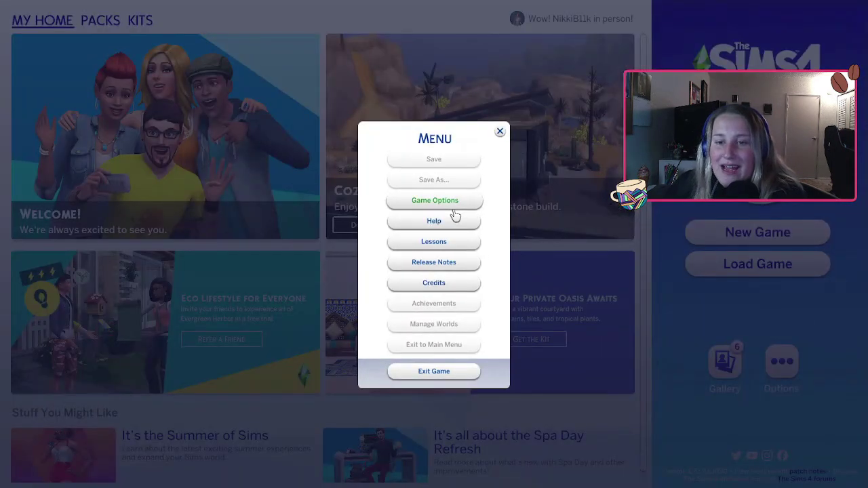
click(453, 209)
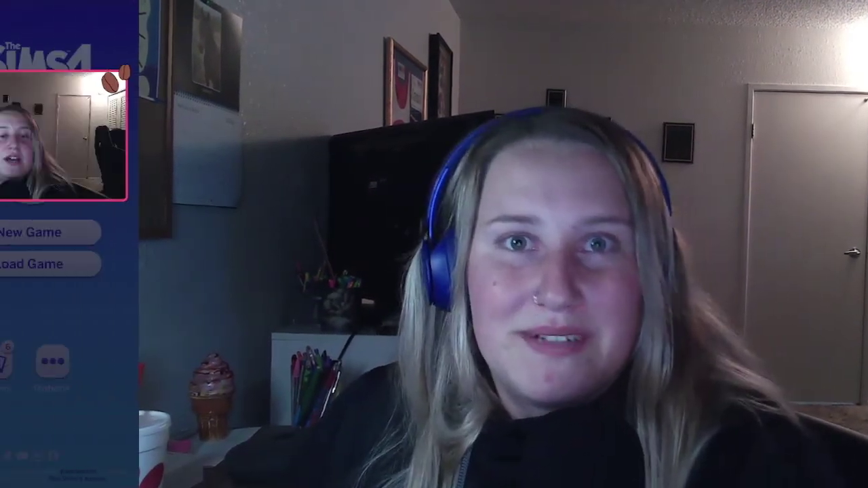
click(258, 265)
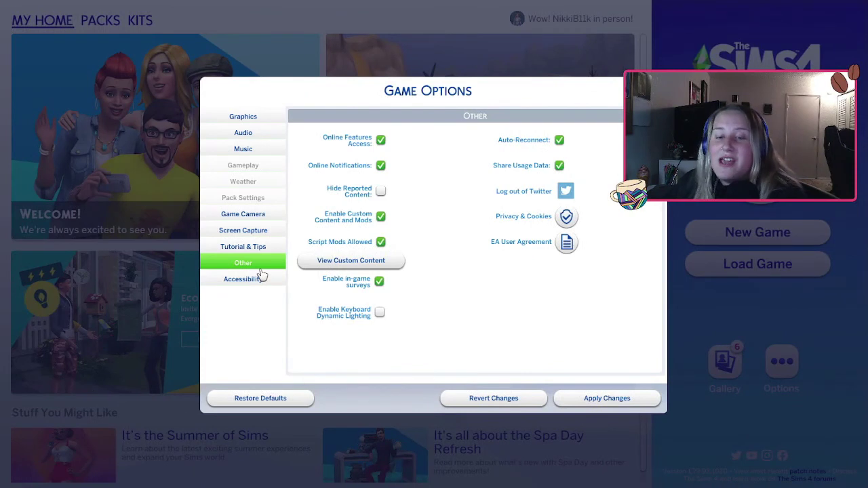